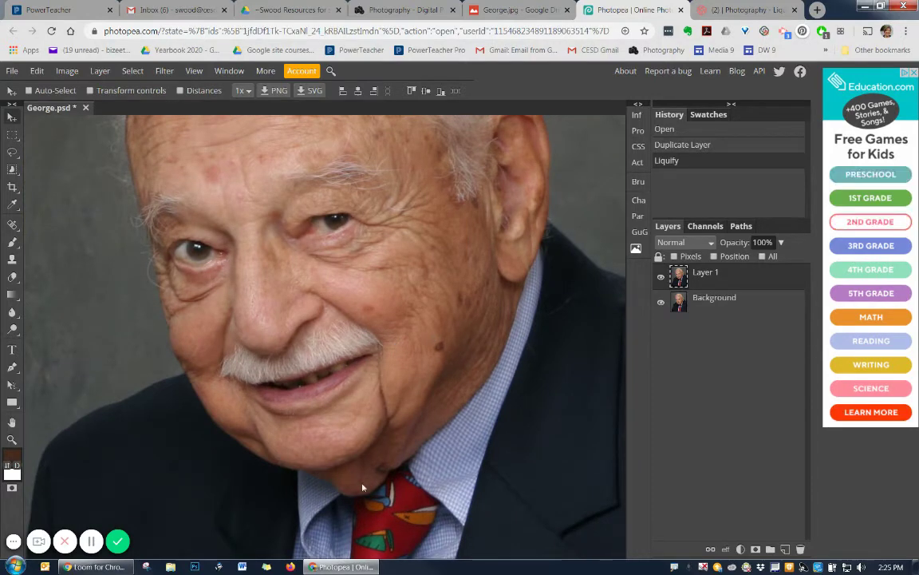
Step: Compare the portrait before and after the Liquify edit by switching Layer 1's visibility, both close up and with the whole image in view
click(661, 278)
click(661, 278)
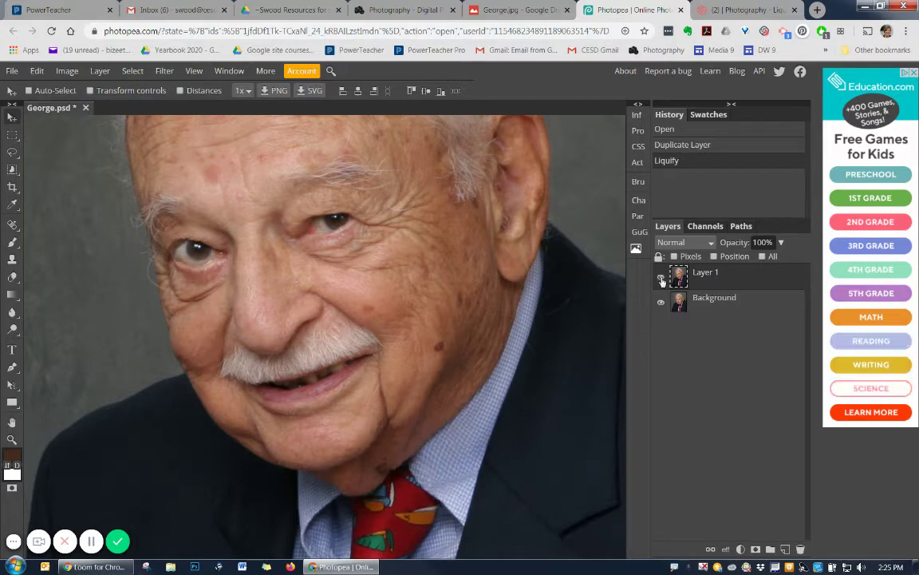
click(661, 278)
click(660, 278)
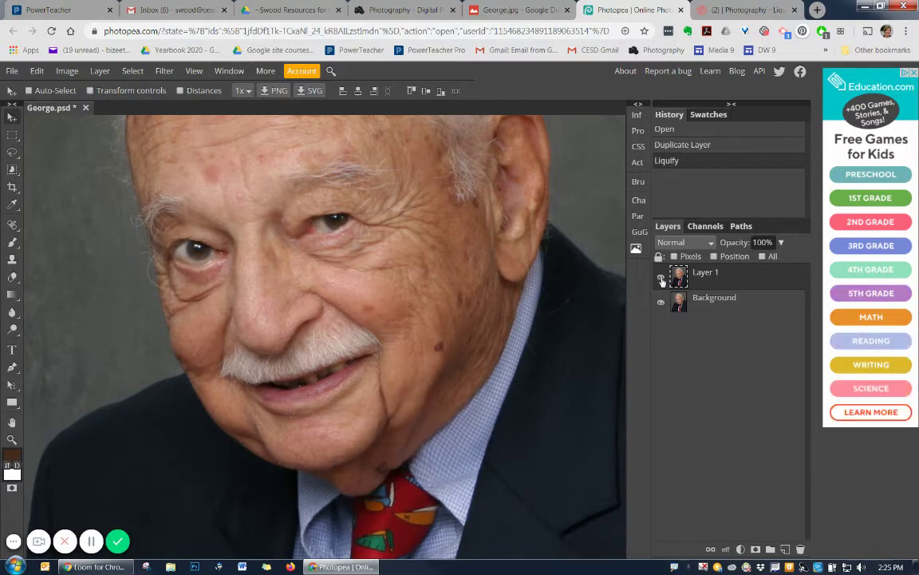
click(661, 278)
click(660, 279)
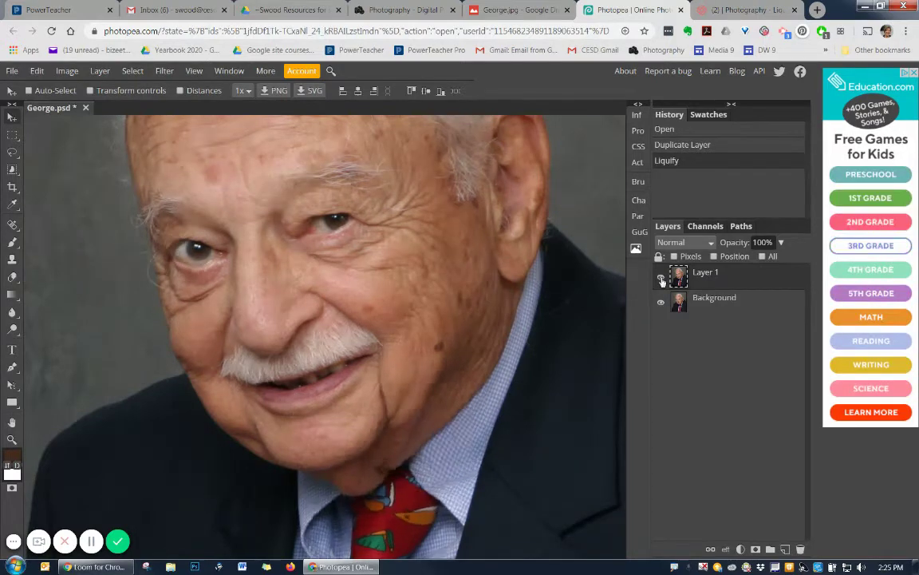
click(661, 278)
click(661, 279)
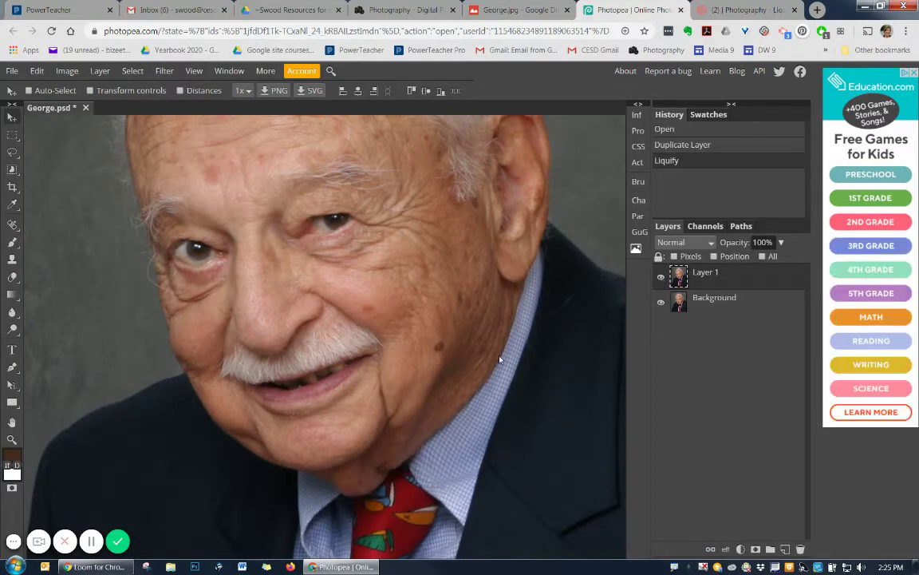
scroll(500, 360, down, 4)
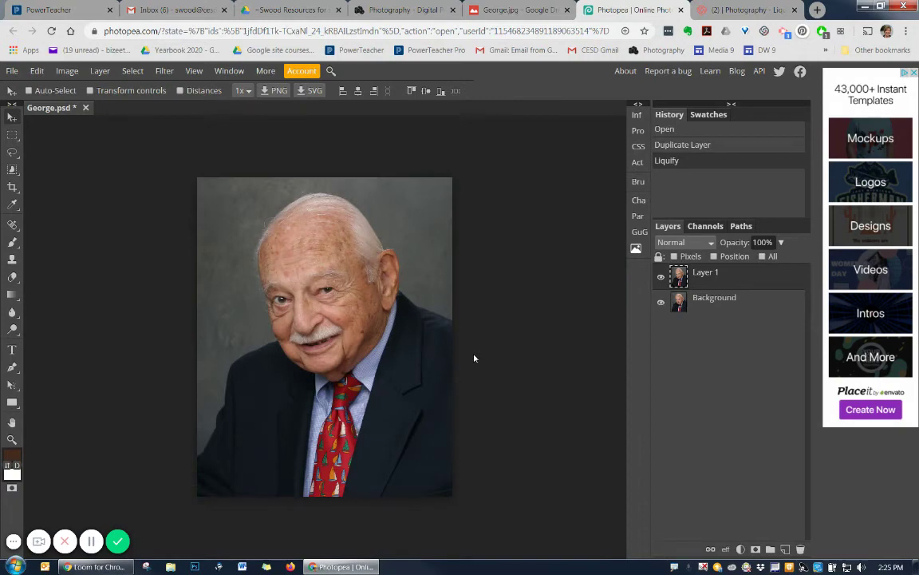
click(660, 279)
click(660, 279)
click(660, 279)
click(661, 279)
Step: Save the edited portrait as a PSD named George-done.psd in the My Documents folder
click(13, 72)
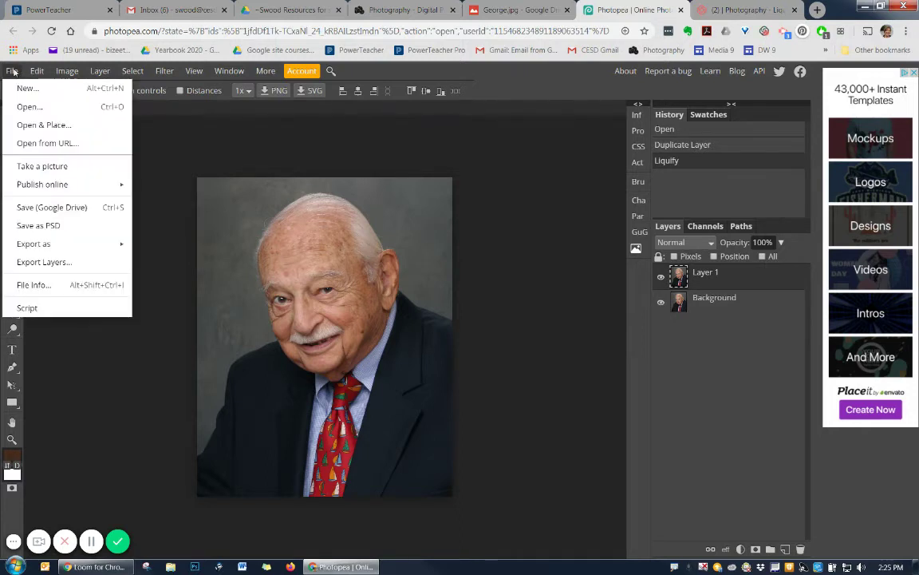
click(50, 226)
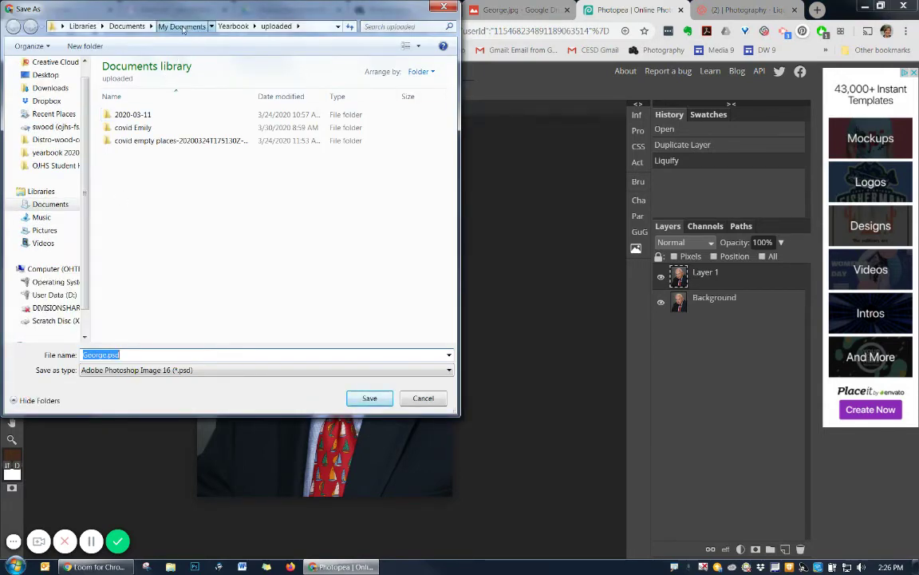
click(183, 27)
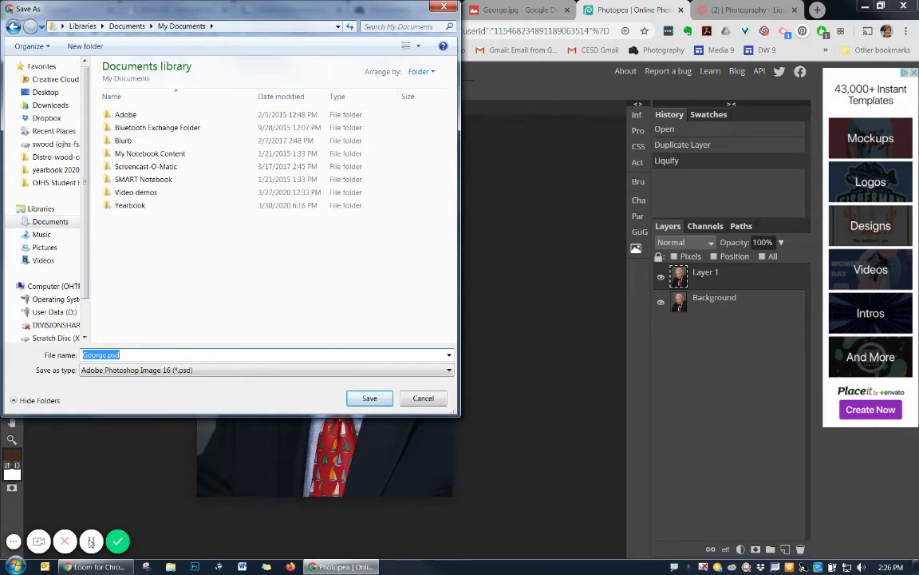
click(108, 354)
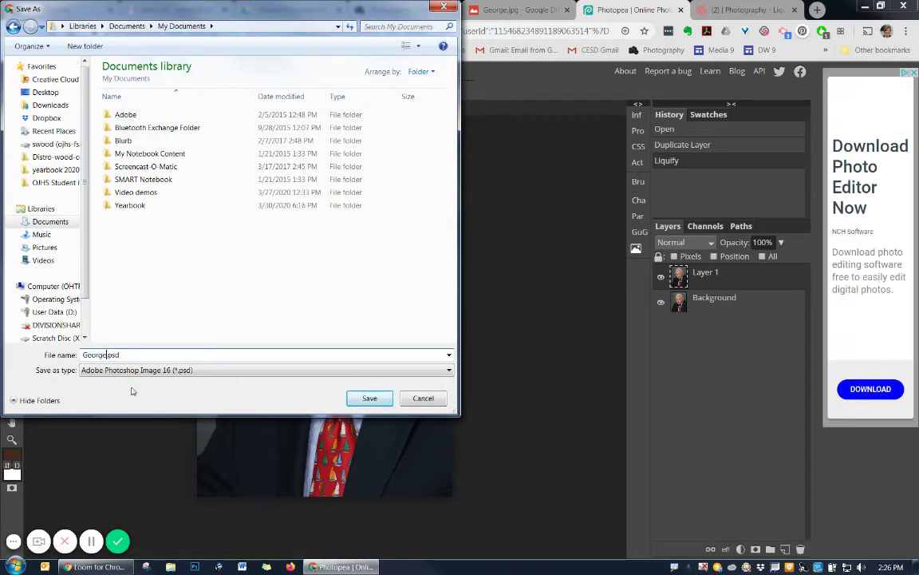
text(-done)
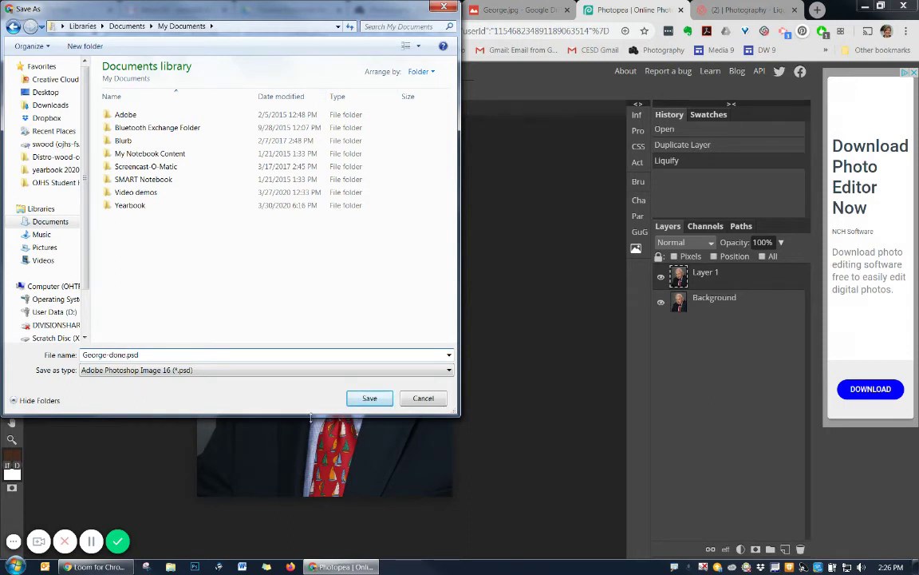
click(369, 398)
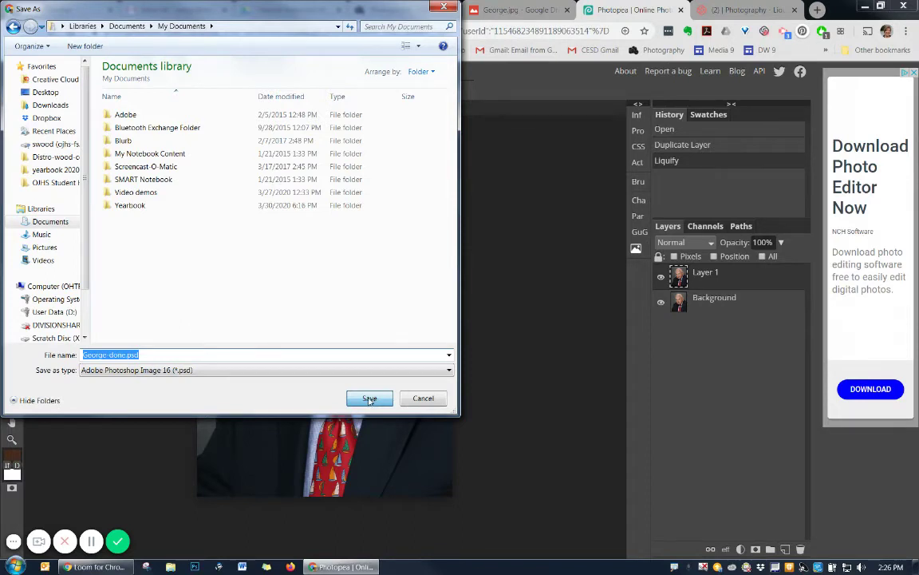
click(370, 399)
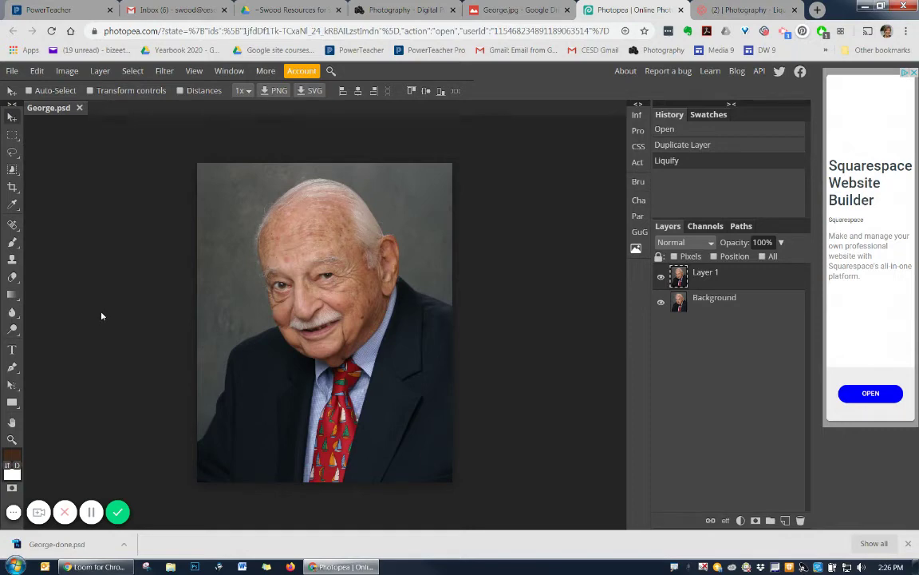
click(14, 71)
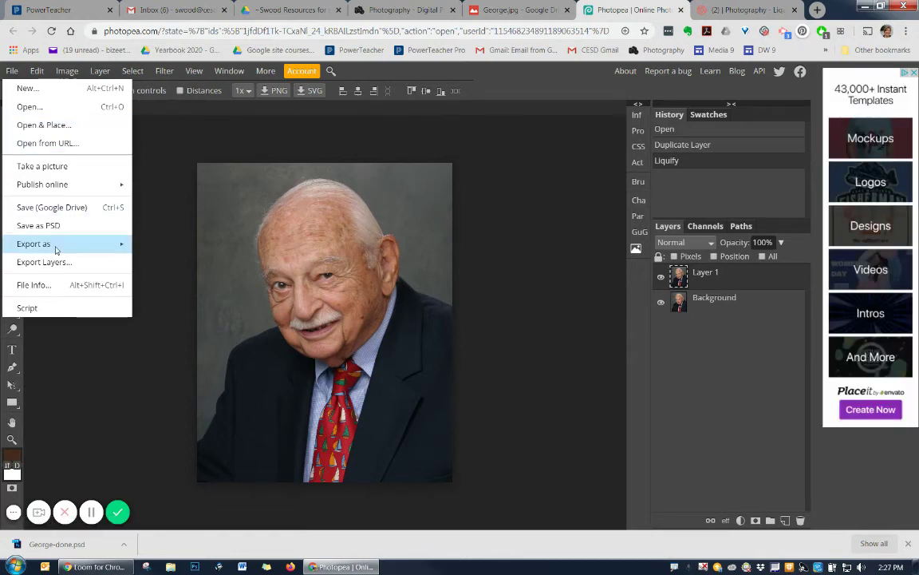
mouse_move(49, 242)
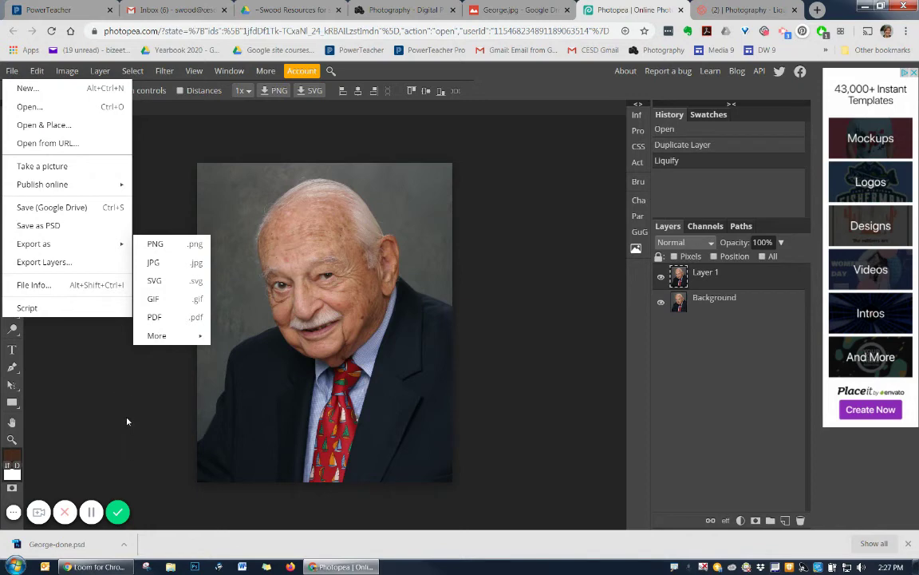
click(91, 512)
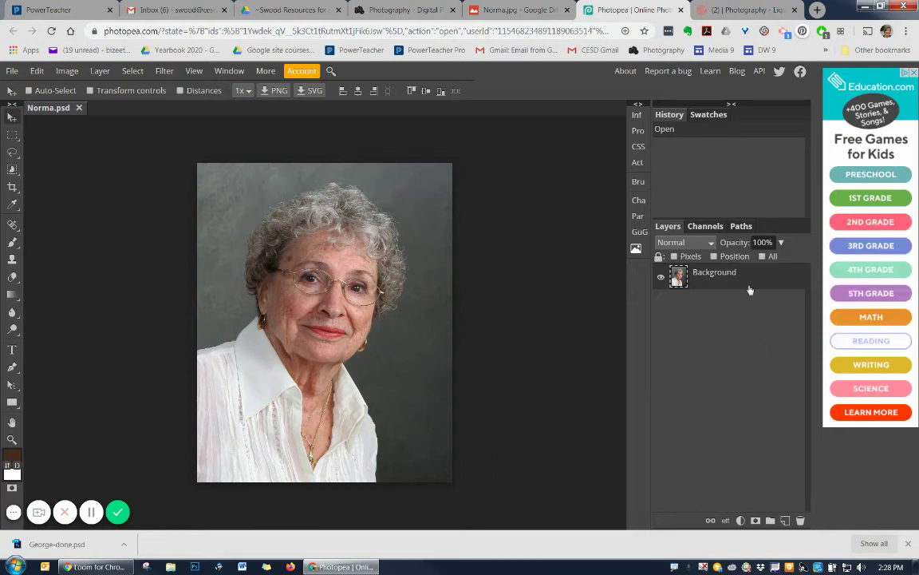
Step: Duplicate the woman's portrait Background layer and open the copy in the Liquify filter with the whole face in view
drag(743, 279, 785, 520)
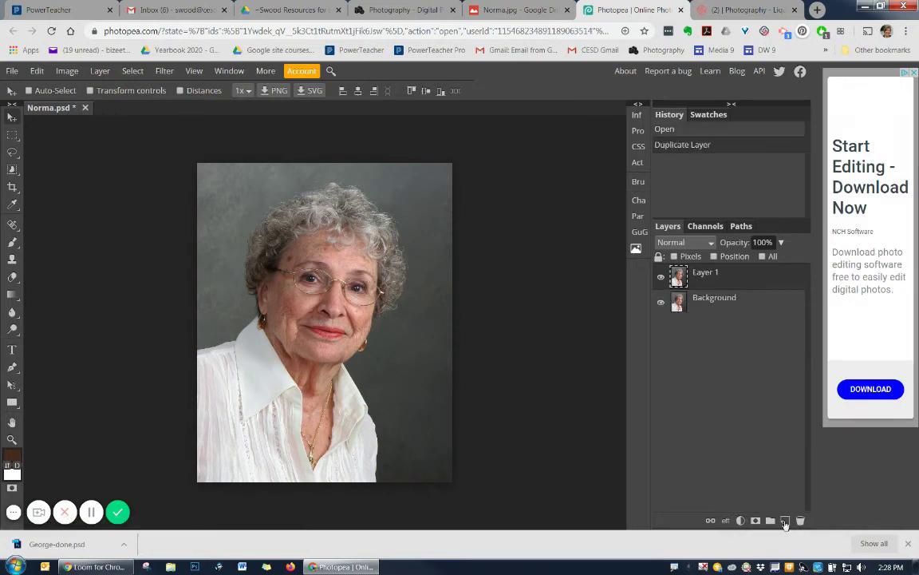
click(163, 72)
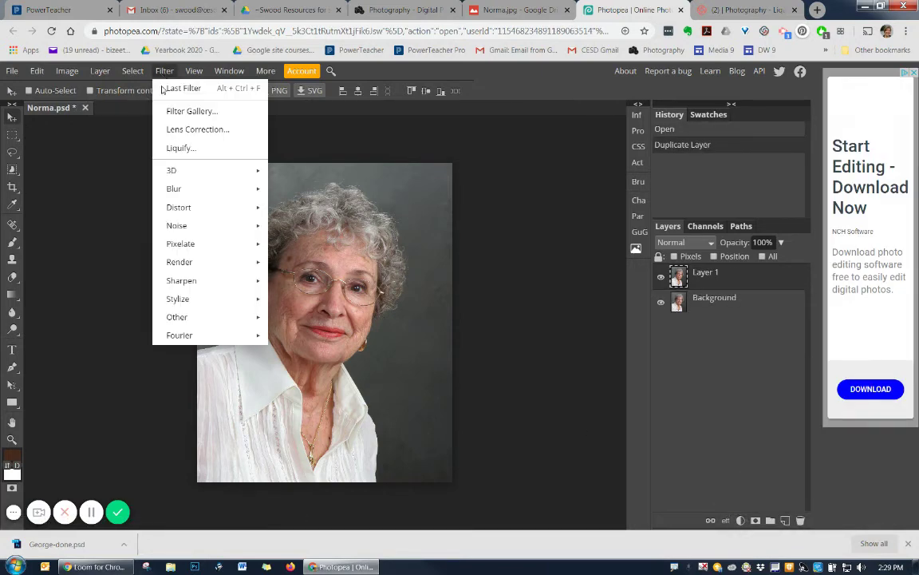
click(180, 148)
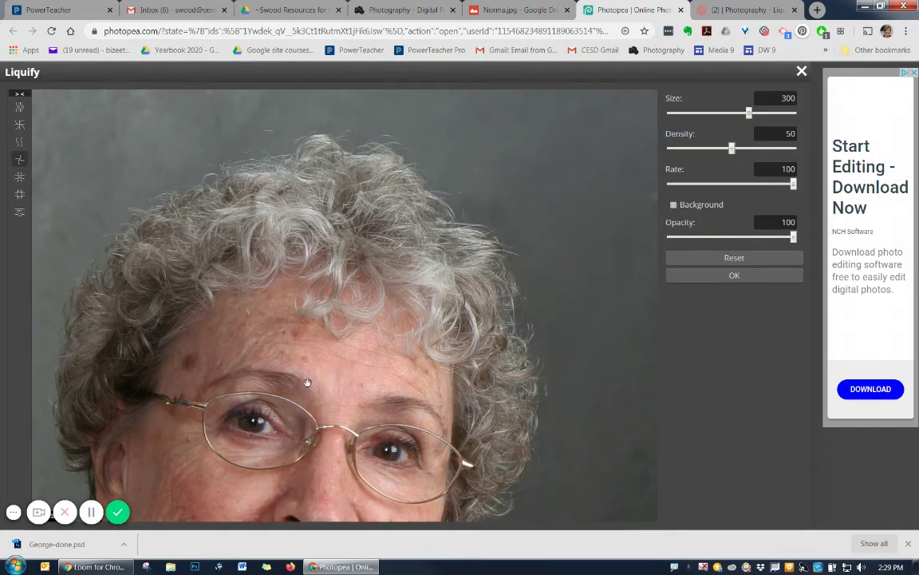
scroll(307, 383, down, 5)
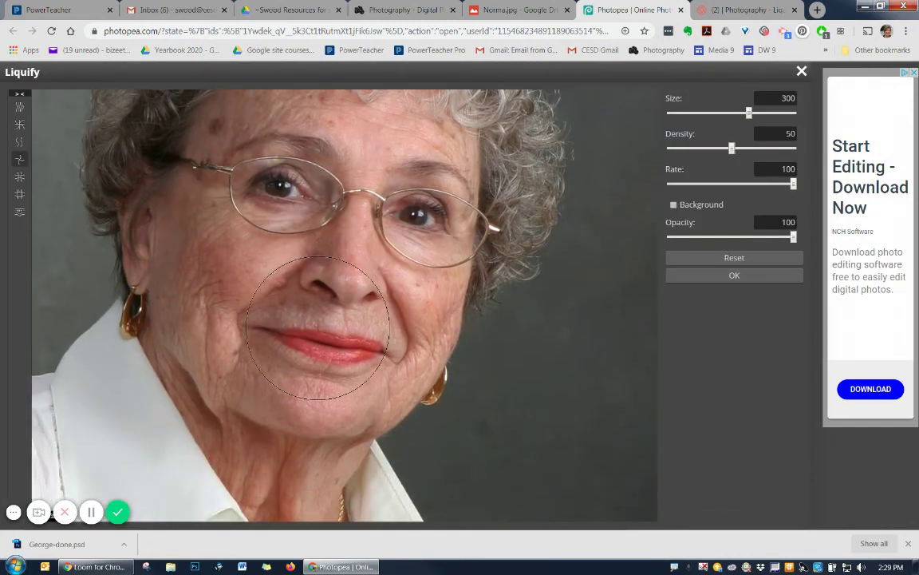
scroll(307, 329, down, 2)
scroll(297, 330, down, 1)
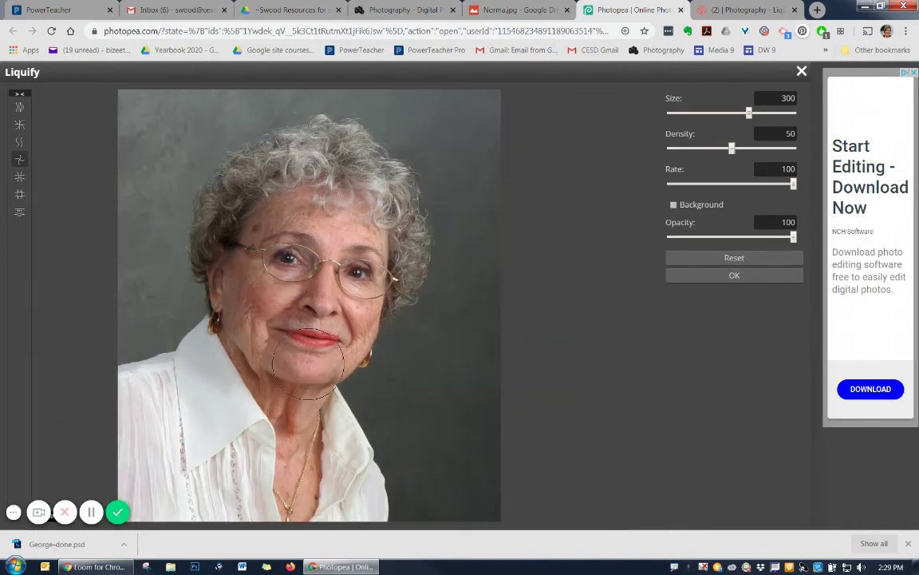
scroll(304, 359, down, 2)
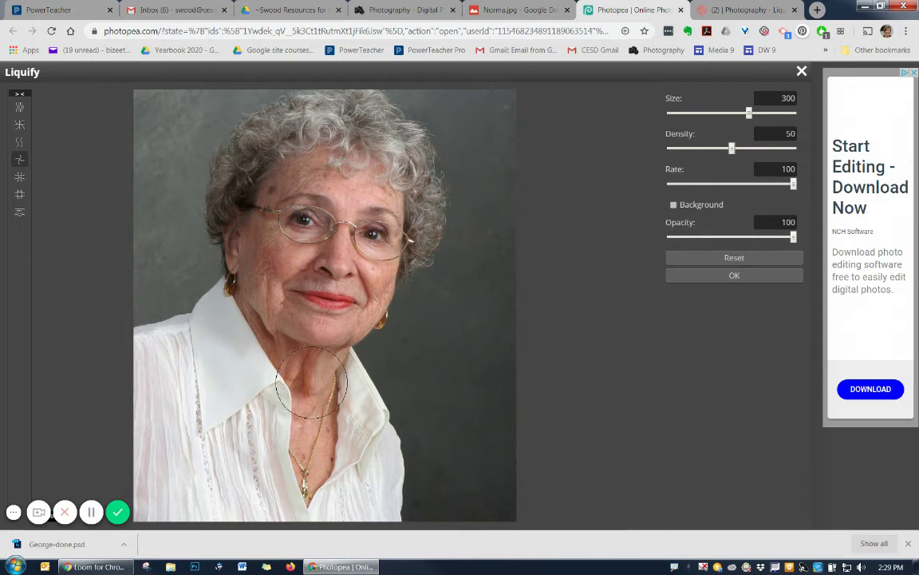
Step: Reshape the woman's jawline and neck edge with the Liquify warp brush at size 175, undoing the last unwanted stroke
click(20, 106)
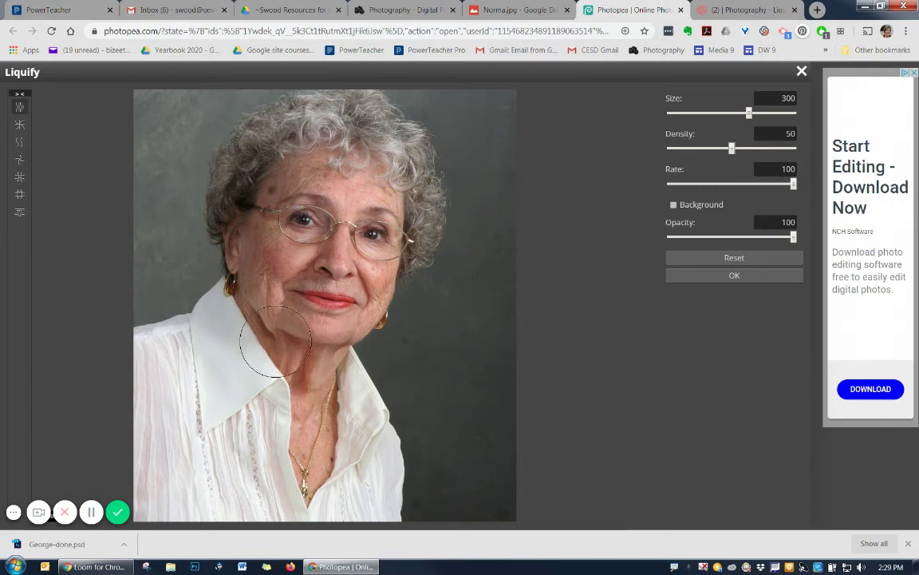
key(bracketleft)
key(bracketleft)
key(bracketleft)
key(bracketleft)
key(bracketleft)
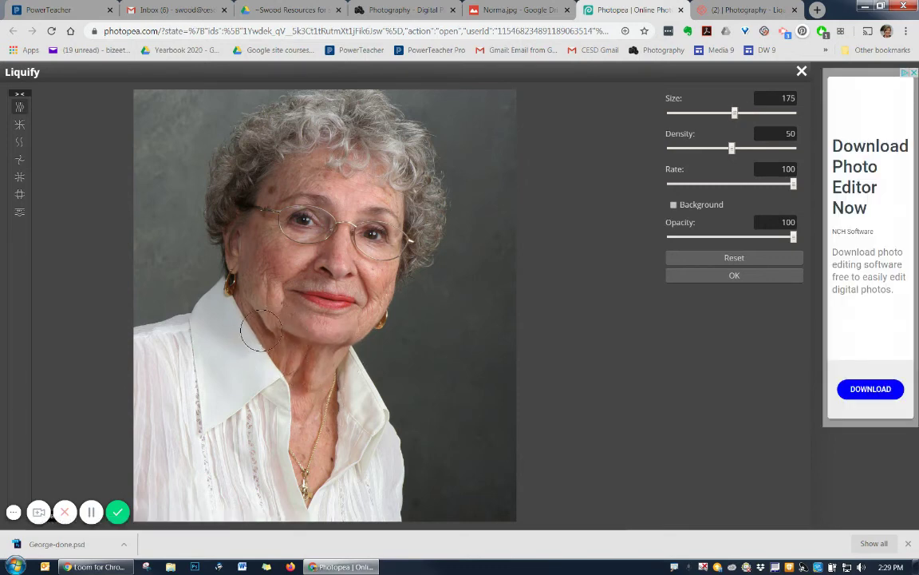
mouse_move(265, 328)
mouse_down()
mouse_move(260, 317)
mouse_move(274, 342)
mouse_move(209, 276)
mouse_move(252, 303)
mouse_move(331, 302)
mouse_move(358, 334)
mouse_move(391, 296)
mouse_move(360, 304)
mouse_move(309, 283)
mouse_move(285, 286)
mouse_move(263, 267)
mouse_move(355, 210)
mouse_up()
key(ctrl+z)
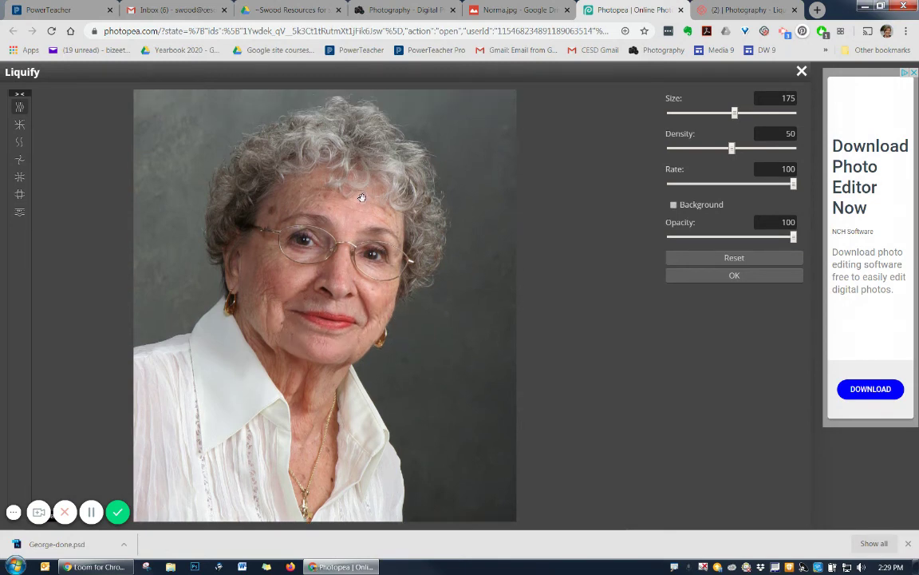
Step: Twirl the curls on the crown of the hair with a size 350 brush, and push them into shape with the warp brush
click(20, 162)
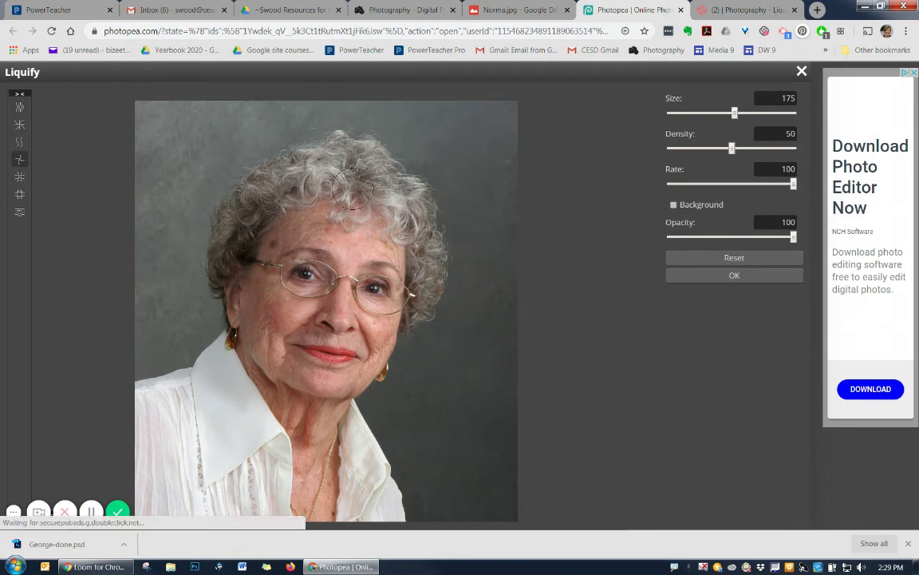
key(bracketright)
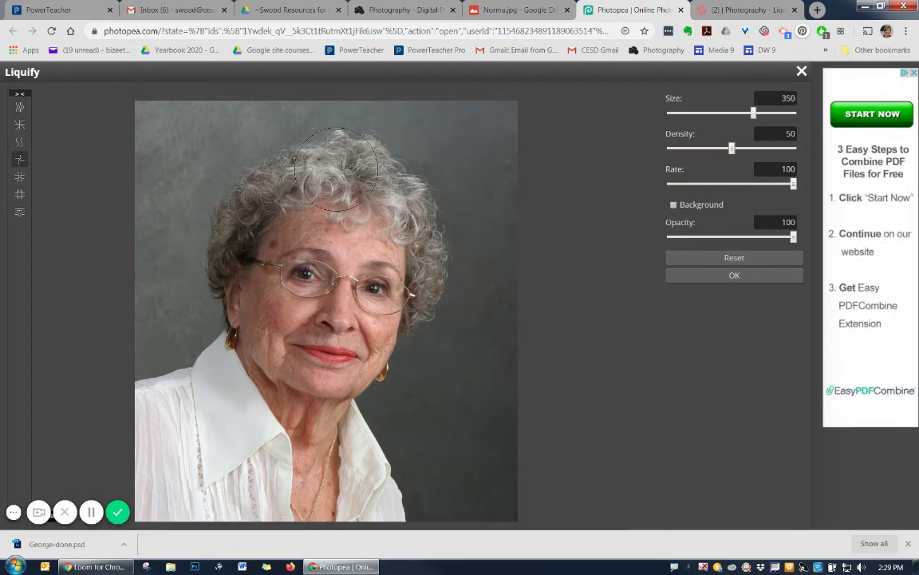
key(bracketright)
drag(346, 167, 346, 167)
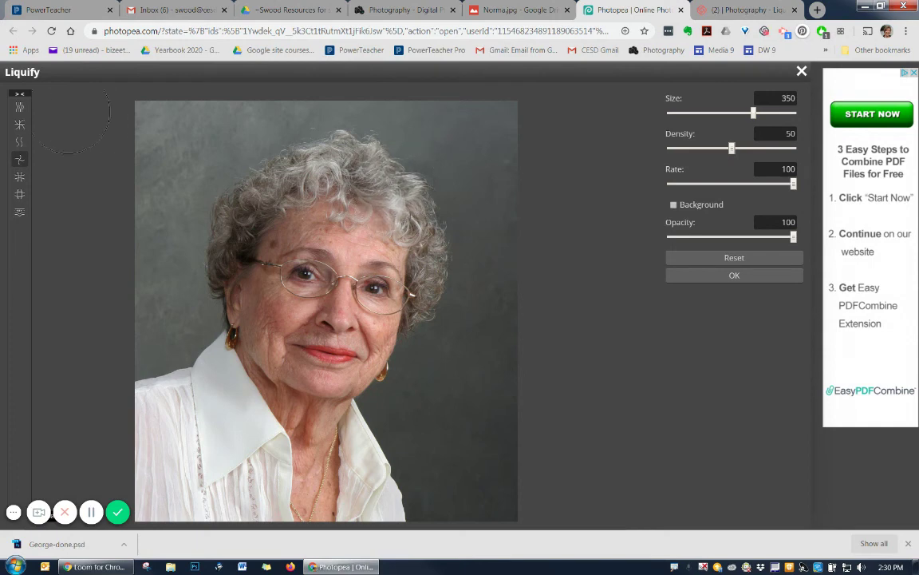
click(20, 105)
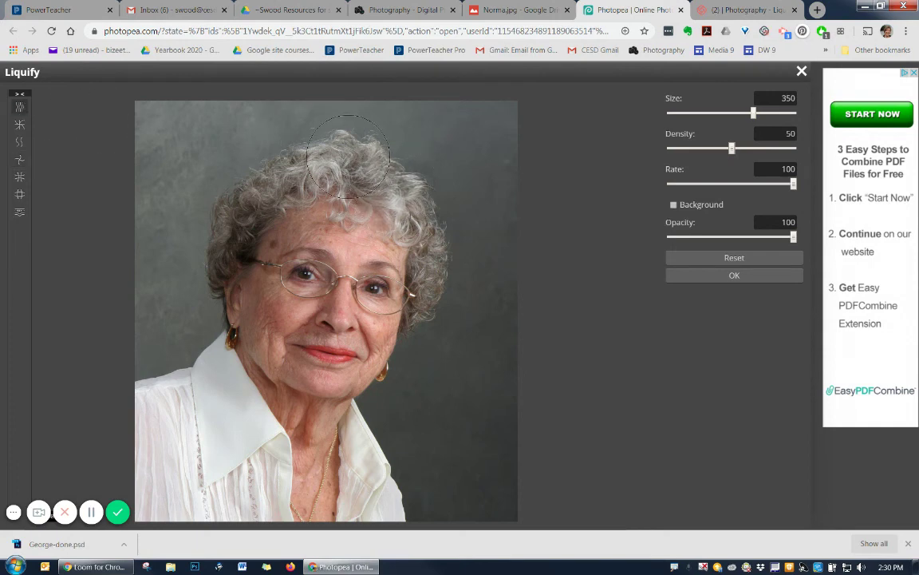
mouse_move(350, 148)
mouse_down()
mouse_move(393, 159)
mouse_move(363, 160)
mouse_move(387, 172)
mouse_up()
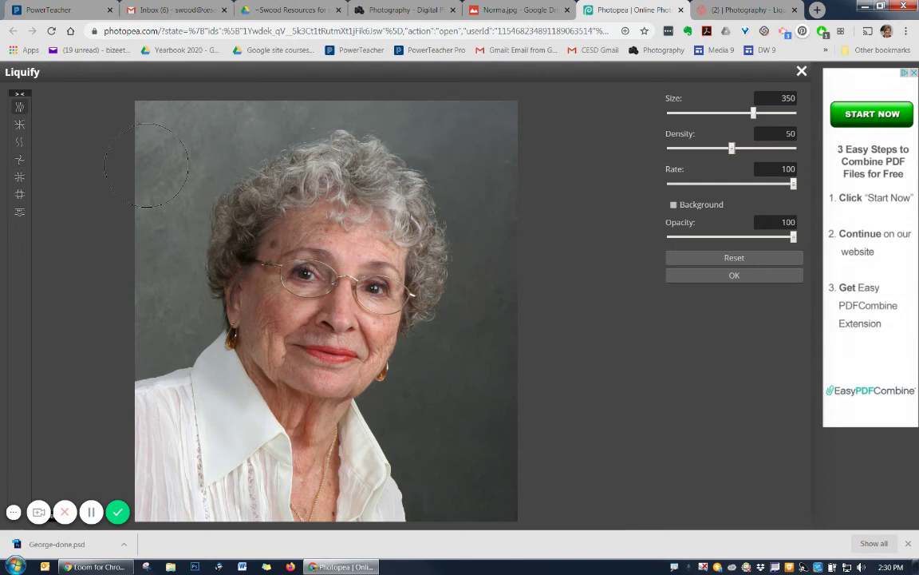
Step: Twirl more of the upper hair, reduce the brush size to 150, and apply the Liquify changes
click(20, 161)
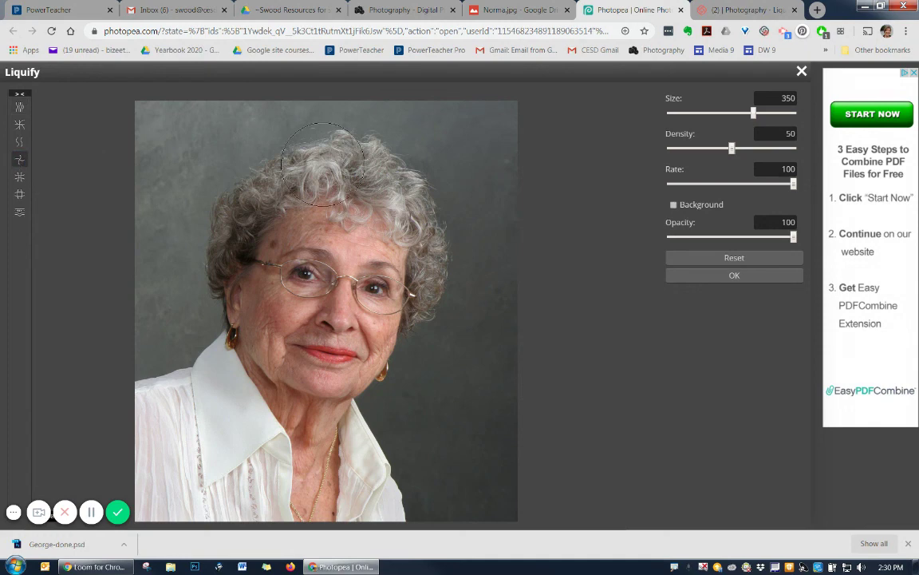
mouse_move(381, 172)
mouse_down()
mouse_move(343, 157)
mouse_move(384, 181)
mouse_move(352, 166)
mouse_up()
key(bracketleft)
key(bracketleft)
key(bracketleft)
key(bracketleft)
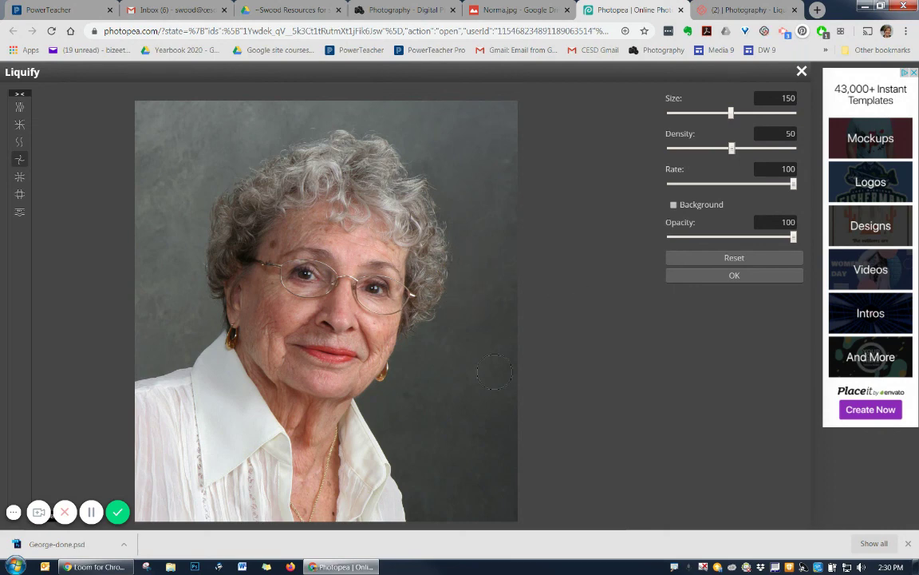
click(735, 278)
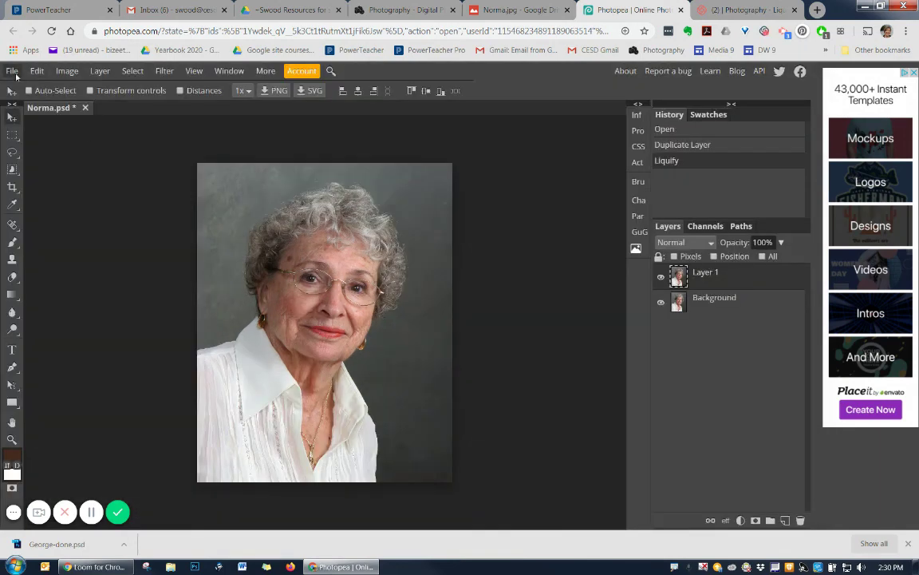
click(13, 72)
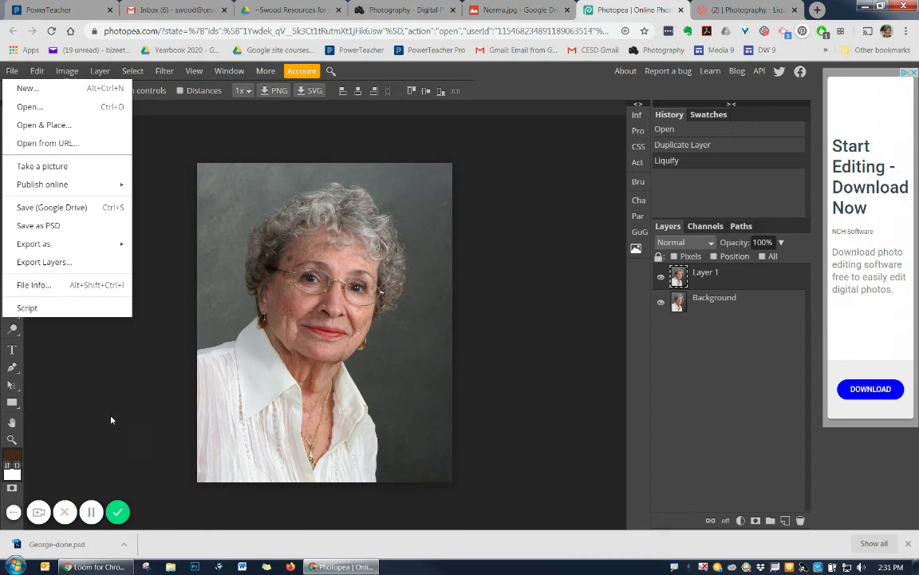
click(116, 442)
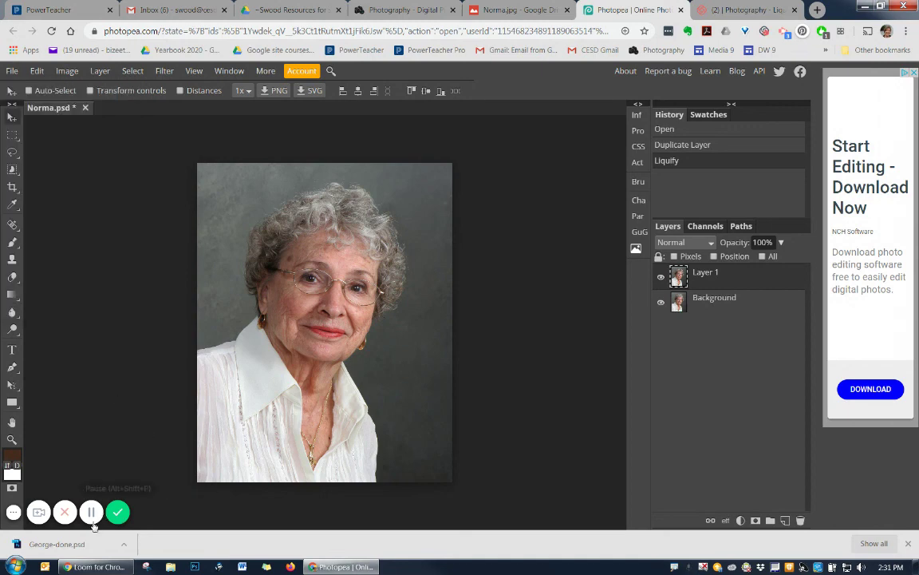